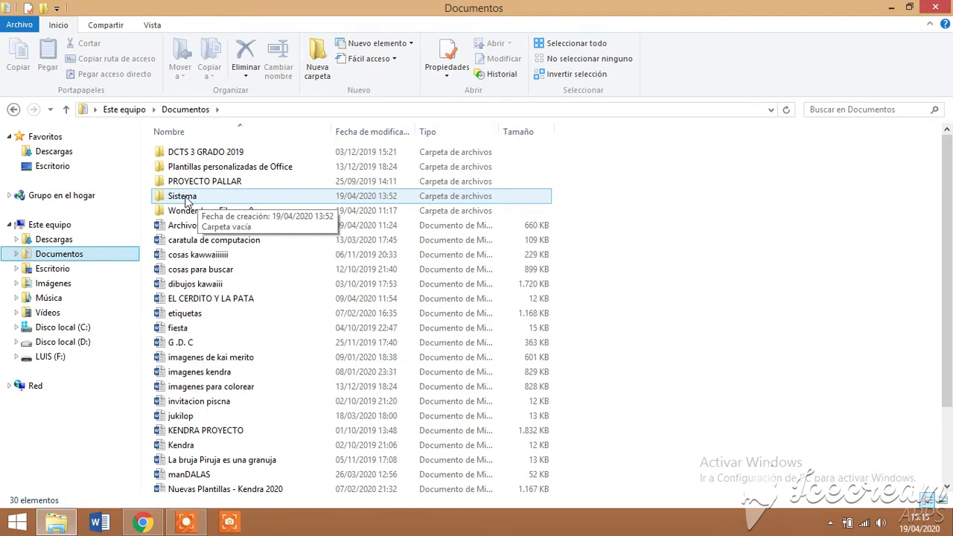
# Cut the Sistema folder from Documentos and paste it into the root of Disco local (D:)
pyautogui.rightClick(186, 201)
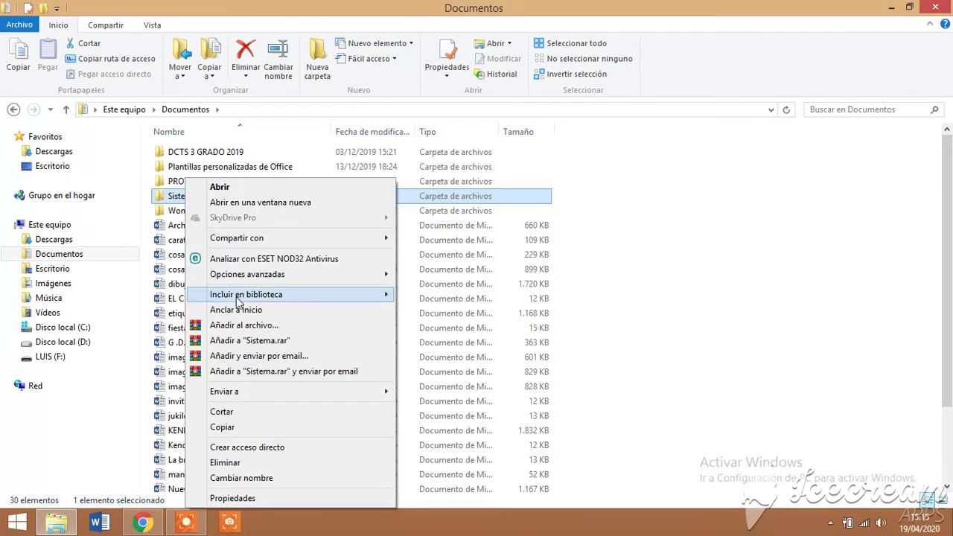
pyautogui.click(231, 413)
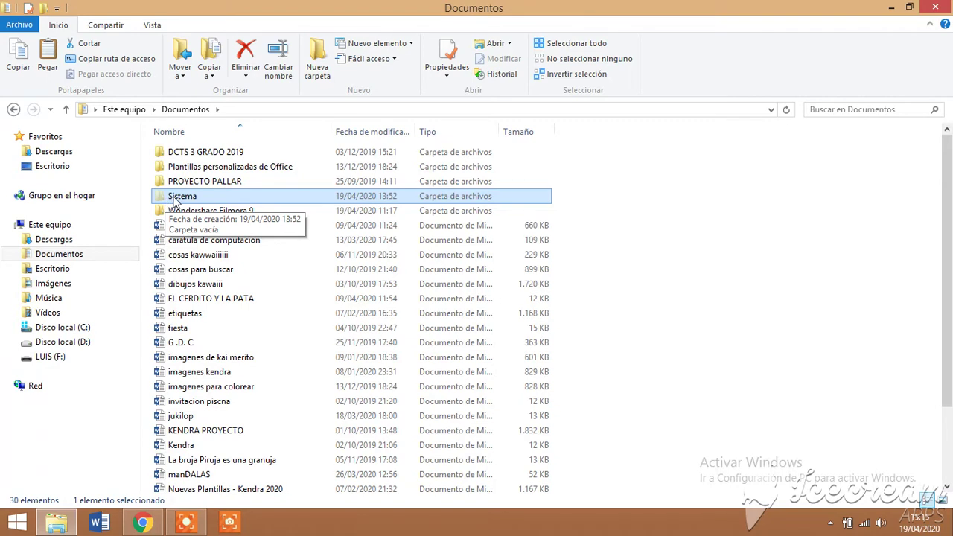
pyautogui.click(126, 225)
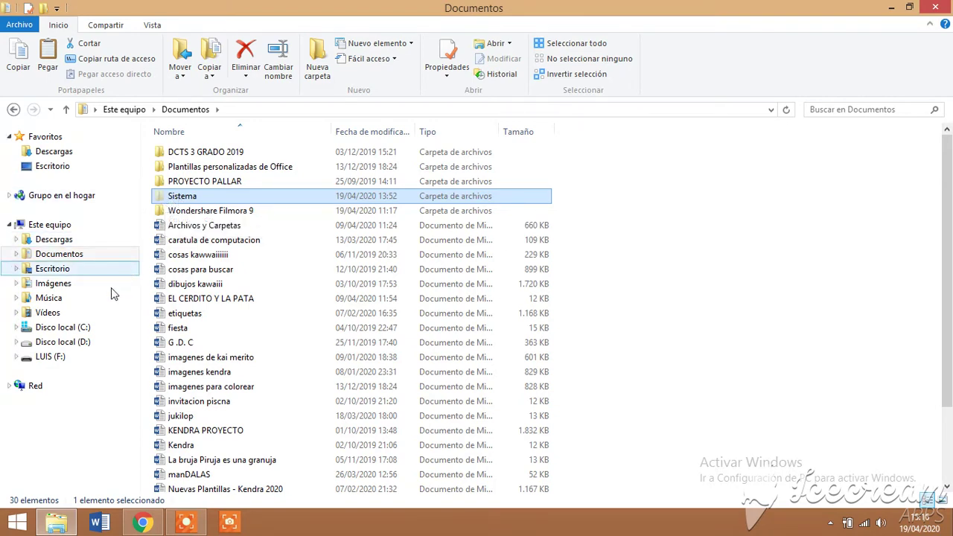
pyautogui.click(85, 343)
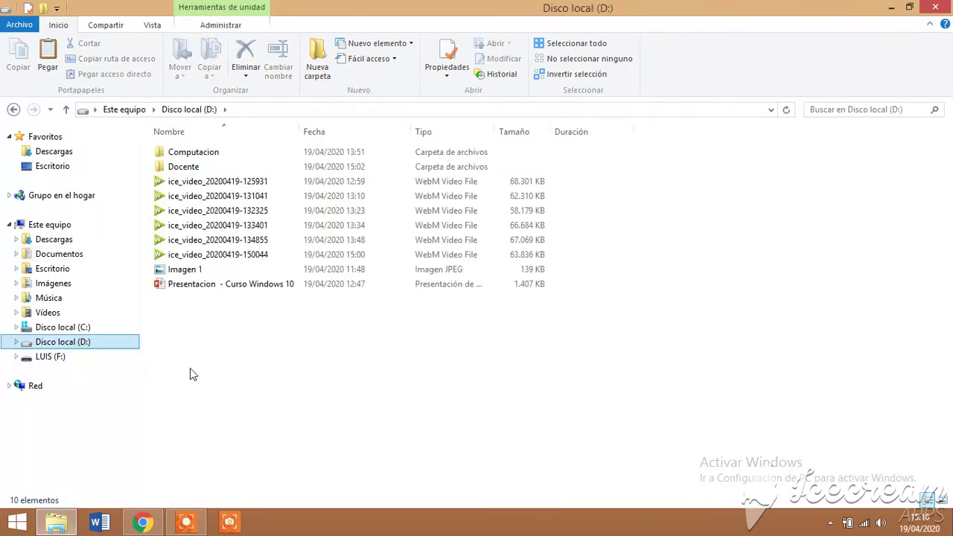
pyautogui.rightClick(606, 332)
pyautogui.click(656, 247)
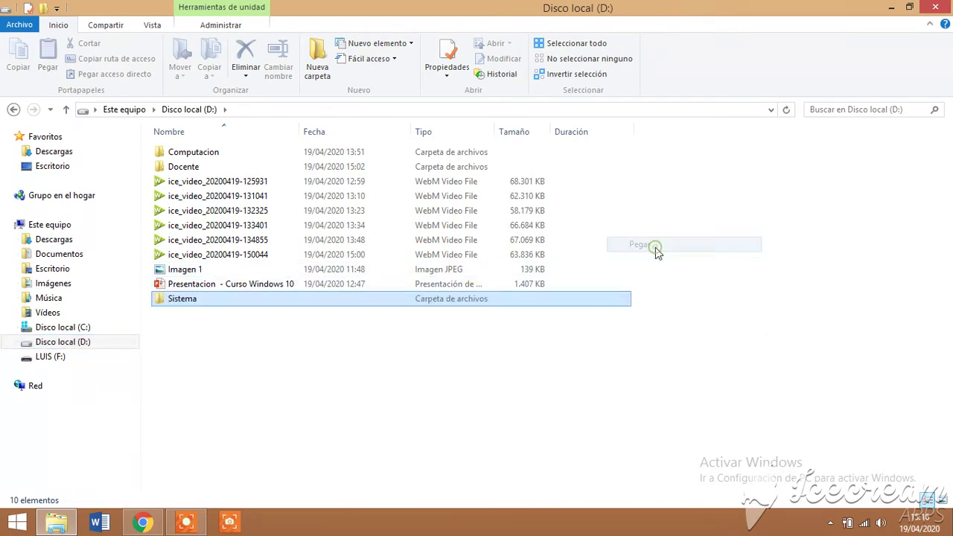
pyautogui.click(358, 432)
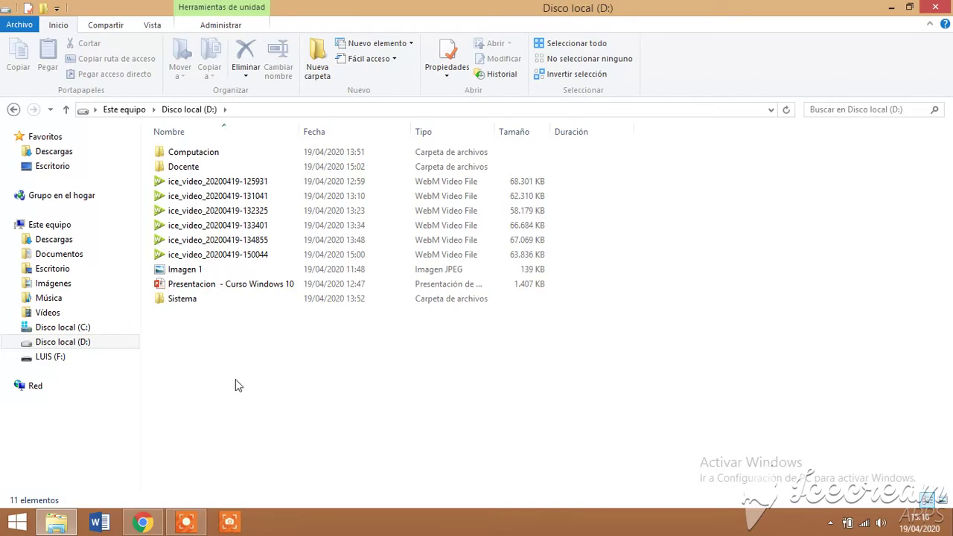
# Check the folder lists of Documentos and Disco local (D:) for the Sistema folder
pyautogui.click(63, 257)
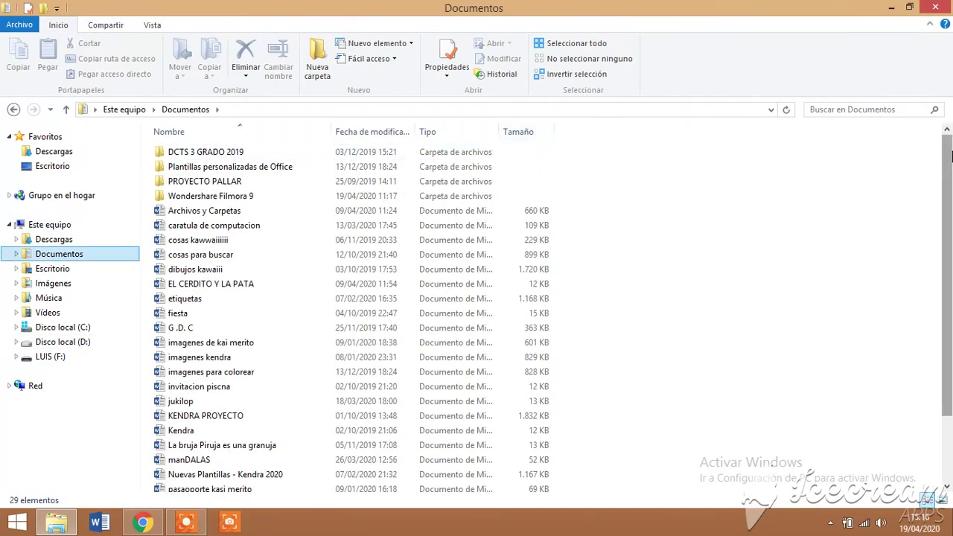
pyautogui.scroll(-2, 950, 344)
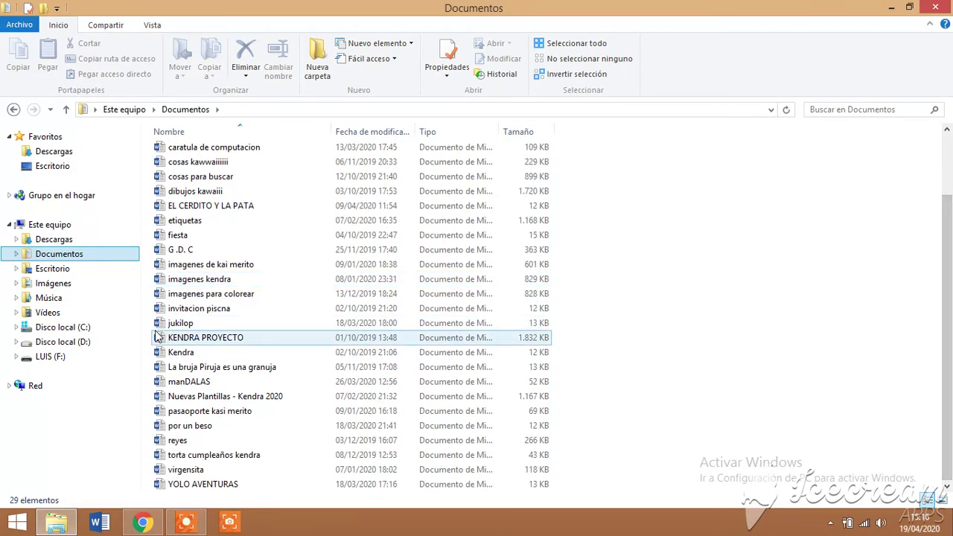
pyautogui.click(58, 344)
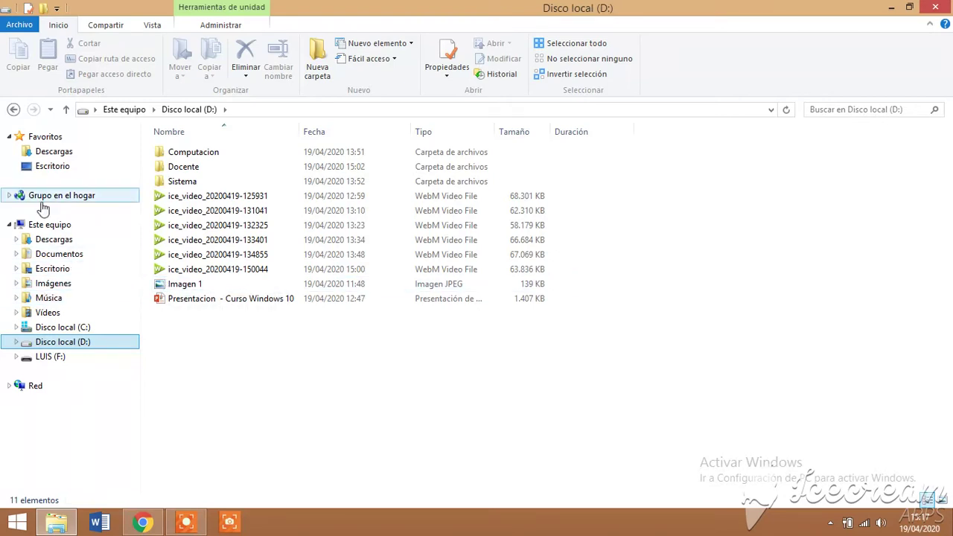
# Move the Usuario folder on the desktop into the Docente folder beside it
pyautogui.click(53, 172)
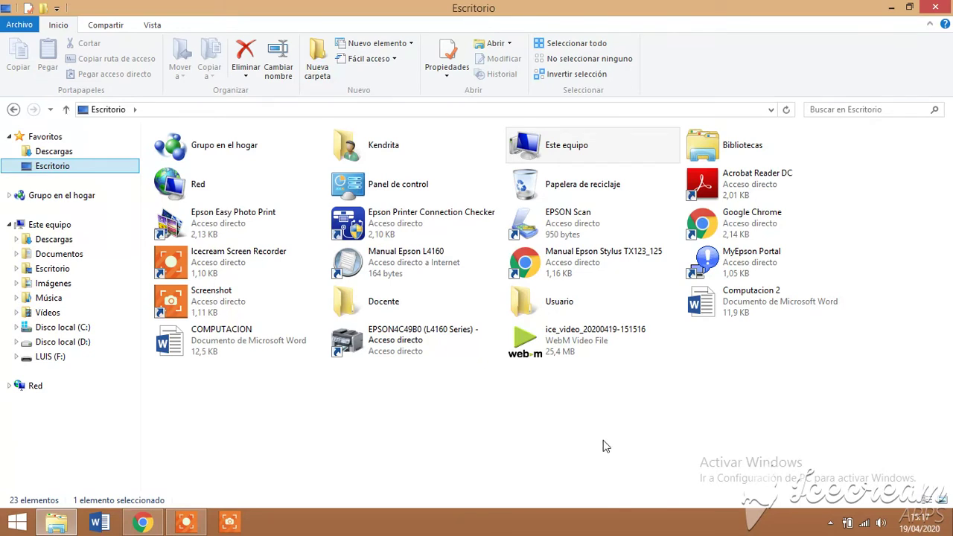
pyautogui.click(566, 311)
pyautogui.moveTo(566, 306); pyautogui.dragTo(411, 301)
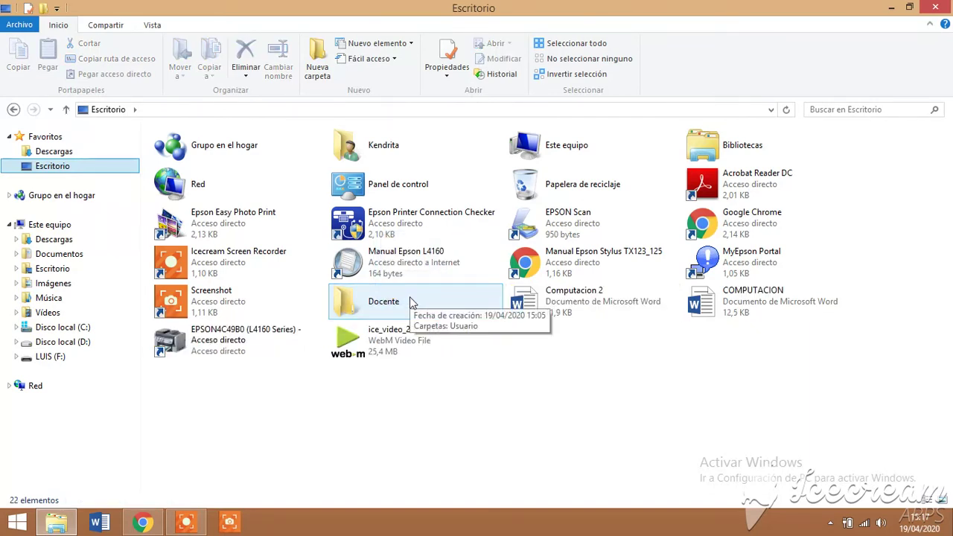
# Open the desktop's Docente folder, set its layout to Mosaicos, and reopen it from the desktop to check its contents
pyautogui.doubleClick(407, 303)
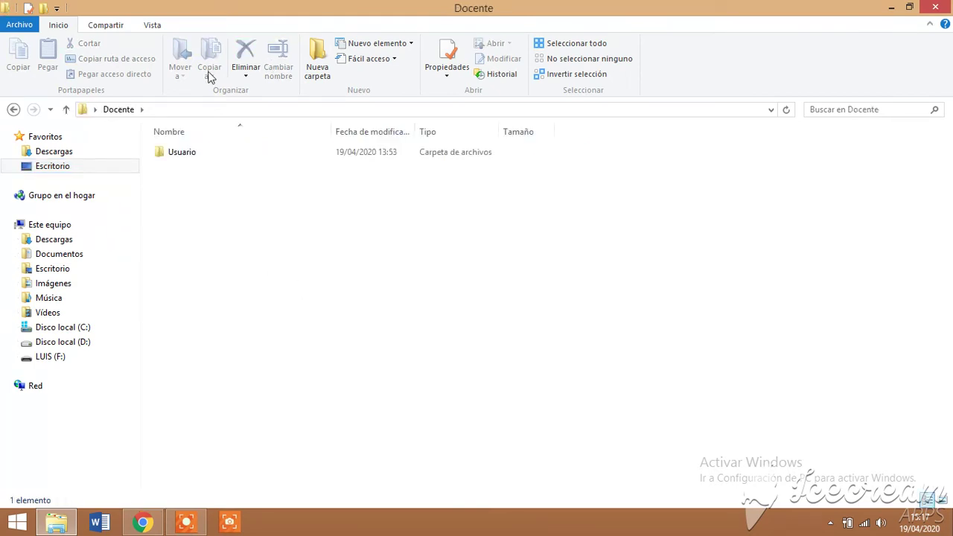
pyautogui.click(152, 25)
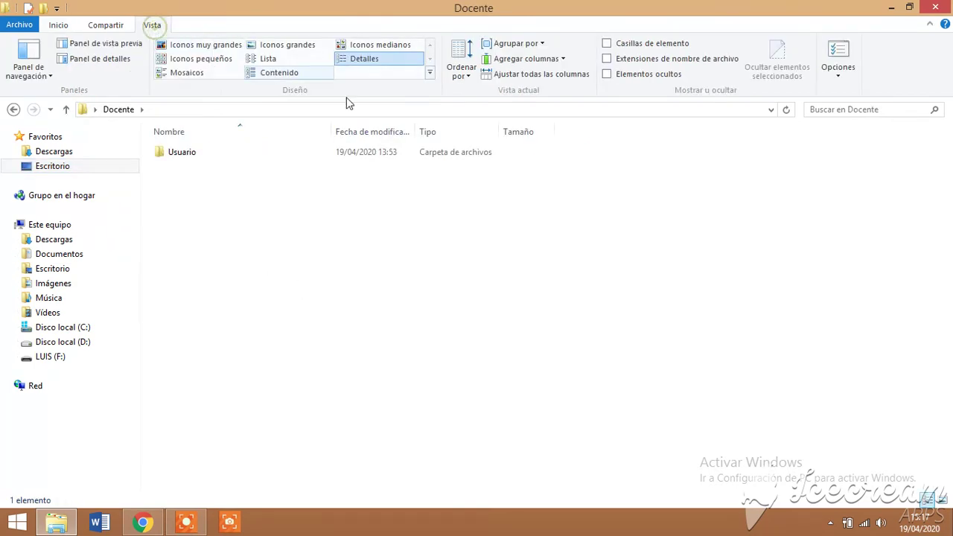
pyautogui.click(211, 71)
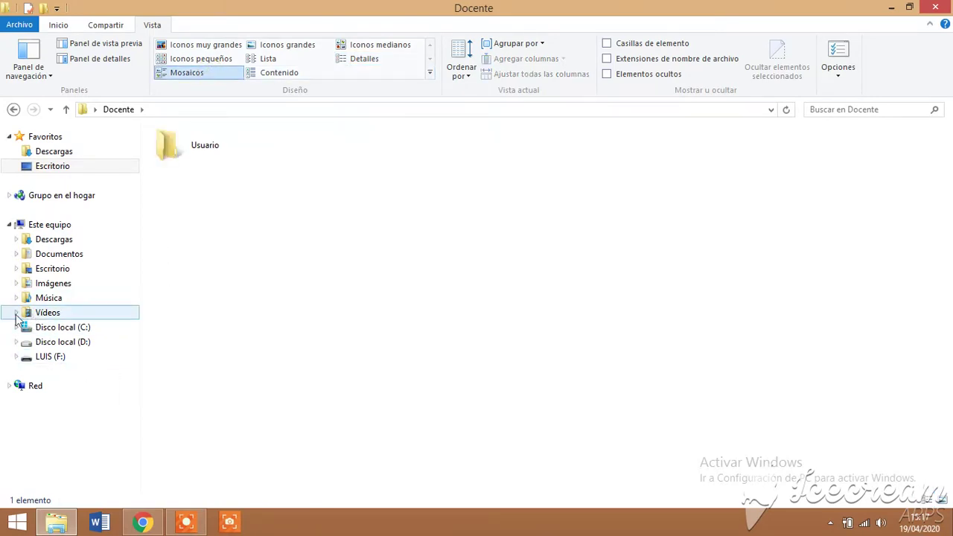
pyautogui.click(14, 111)
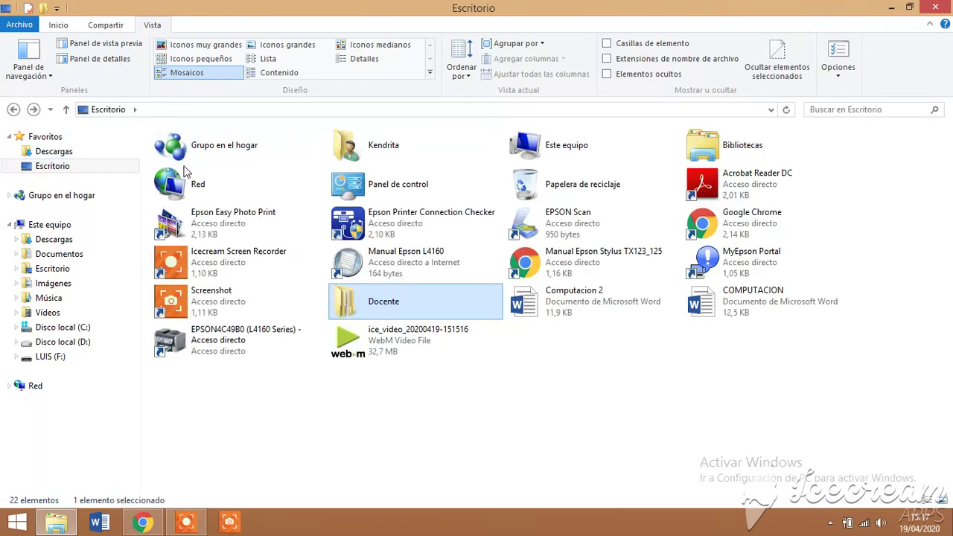
pyautogui.doubleClick(386, 317)
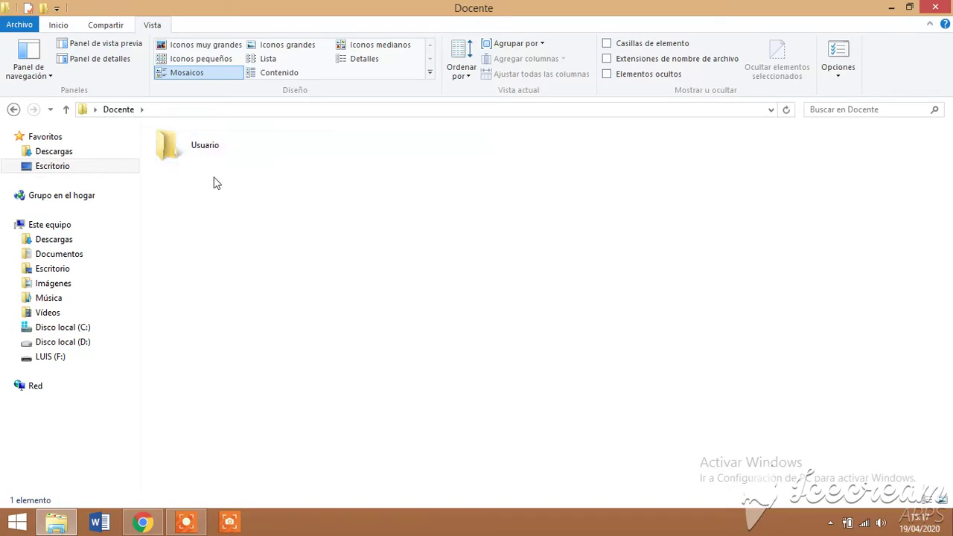
# Show Disco local (D:) as Mosaicos and move Computacion into Sistema, followed by Sistema into Docente
pyautogui.click(87, 344)
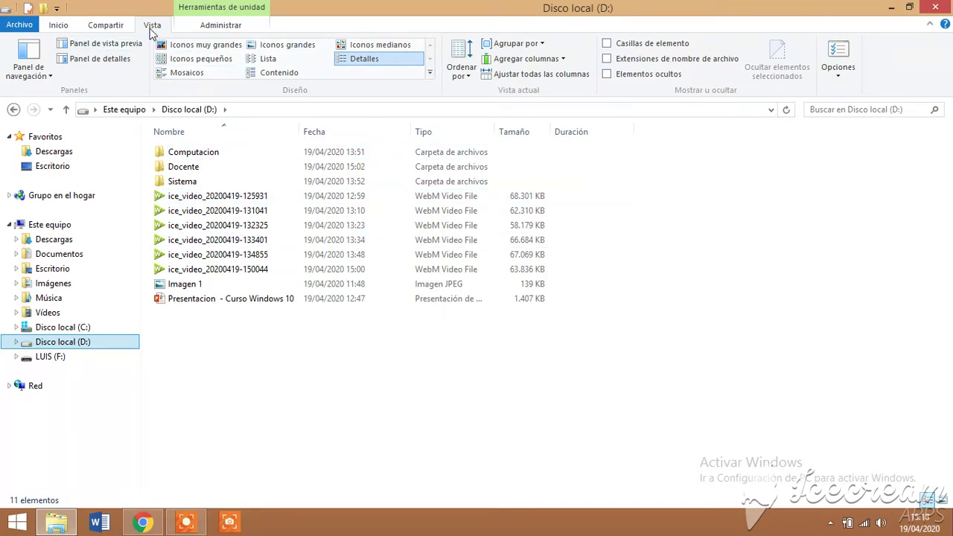
pyautogui.click(186, 75)
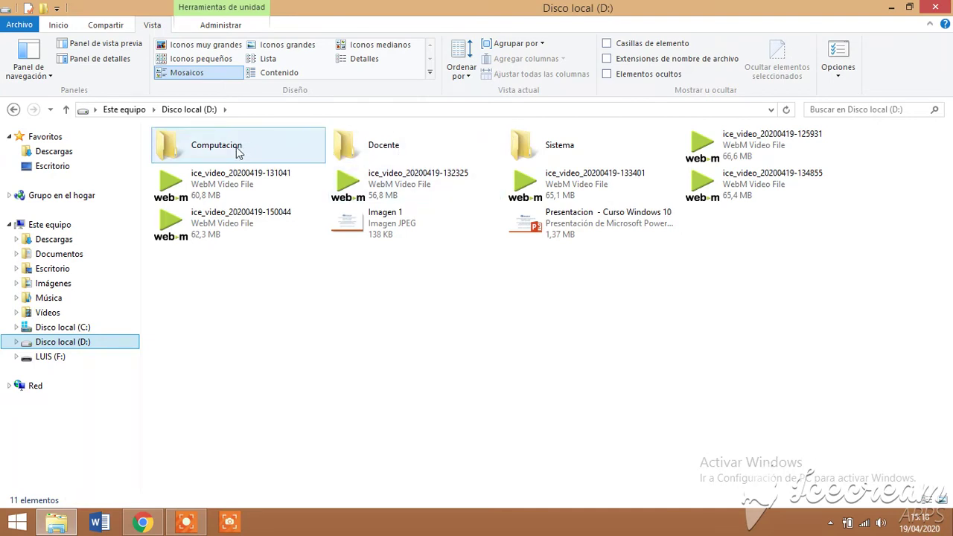
pyautogui.moveTo(235, 151); pyautogui.dragTo(508, 138)
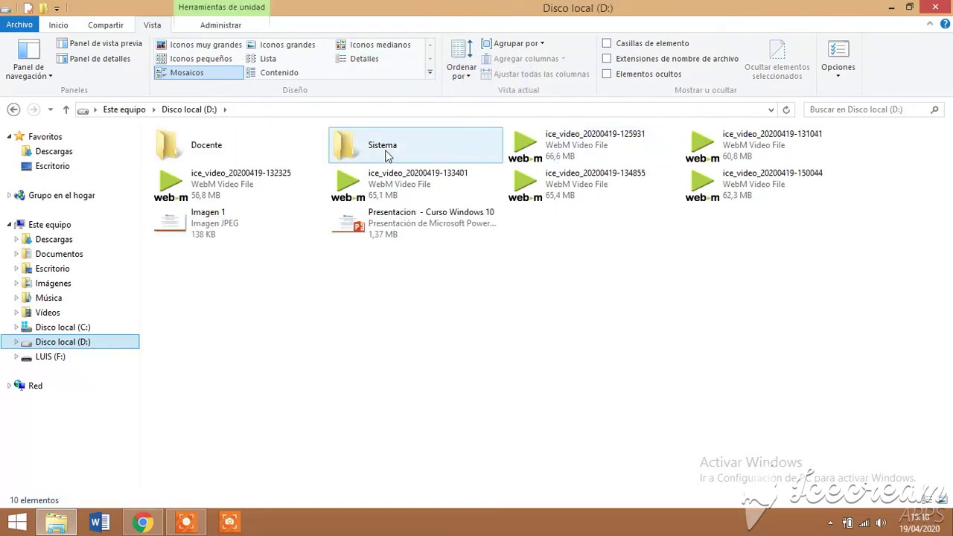
pyautogui.moveTo(386, 155); pyautogui.dragTo(227, 147)
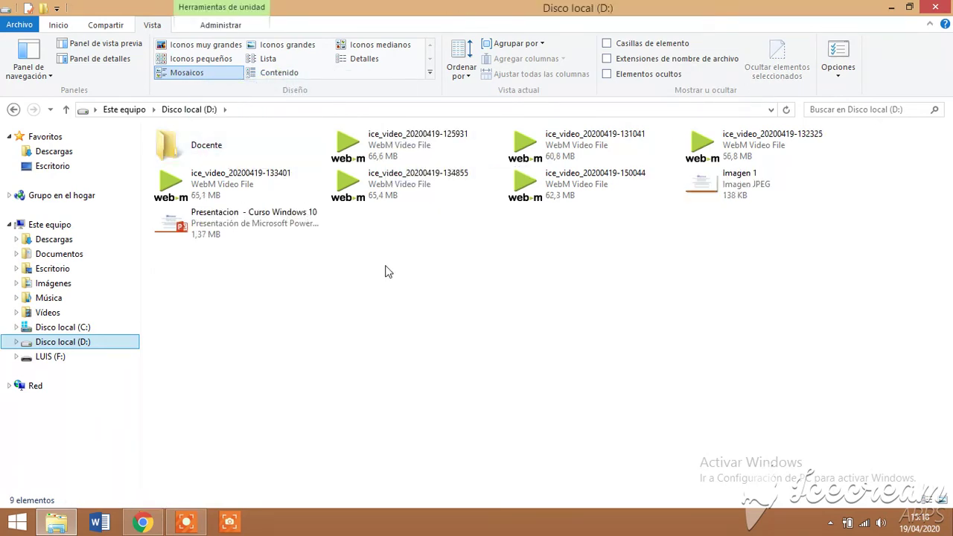
# Open Sistema inside Docente on Disco local (D:) and expand the drive's folder tree to inspect the nesting
pyautogui.doubleClick(204, 149)
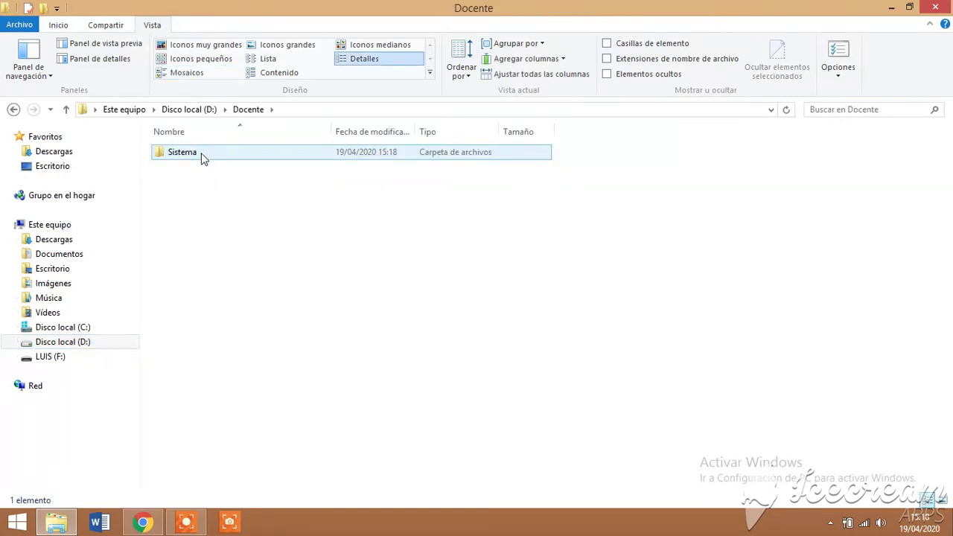
pyautogui.doubleClick(201, 153)
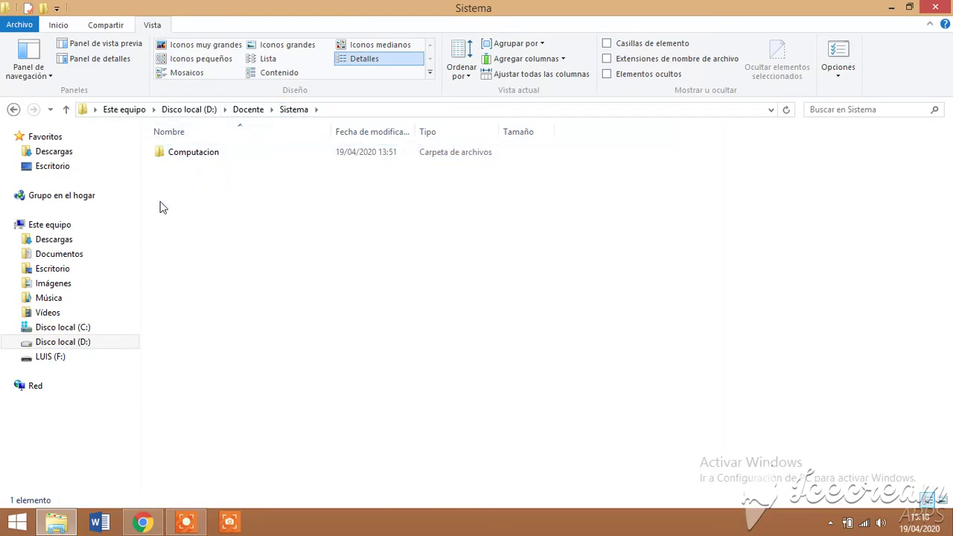
pyautogui.click(14, 344)
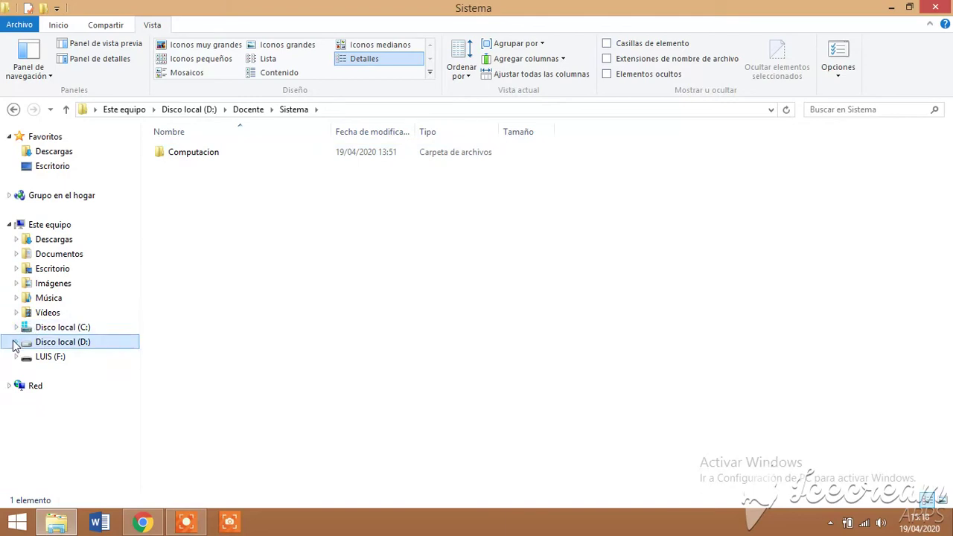
pyautogui.click(14, 343)
pyautogui.click(29, 370)
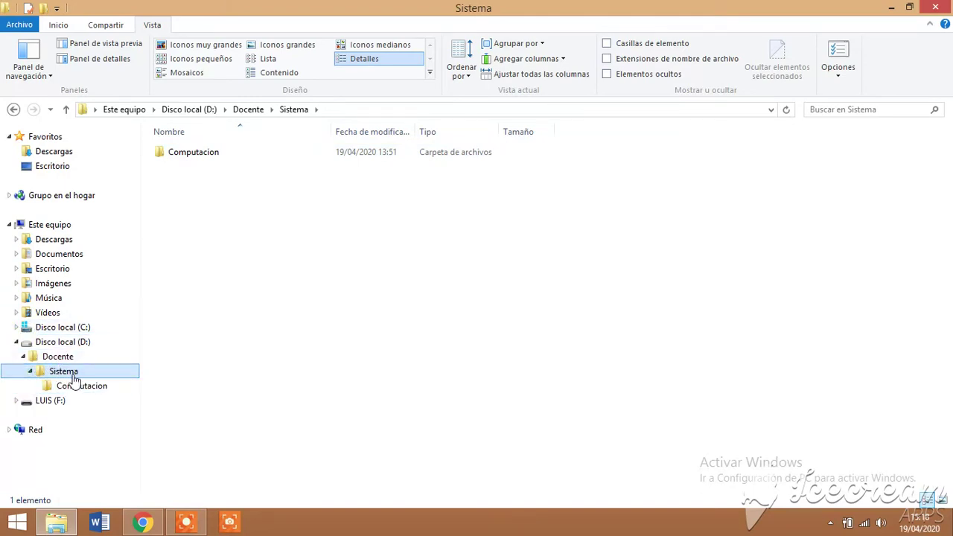
pyautogui.click(169, 362)
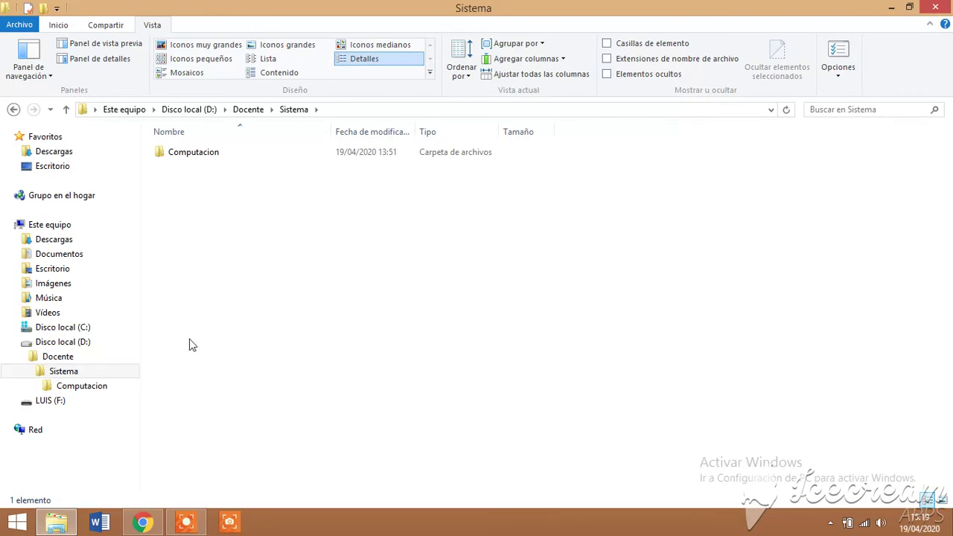
# Return to the desktop folder and delete its Docente folder
pyautogui.click(54, 344)
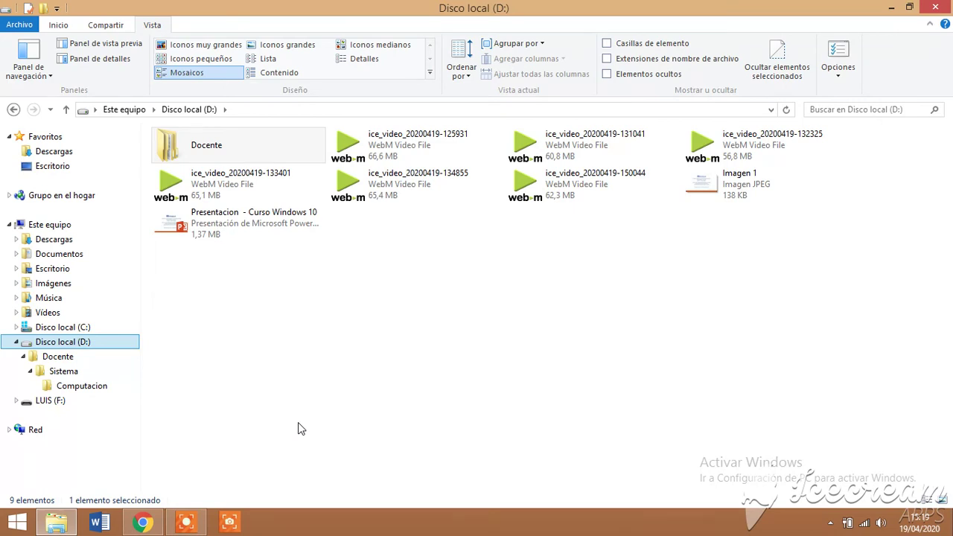
pyautogui.click(54, 166)
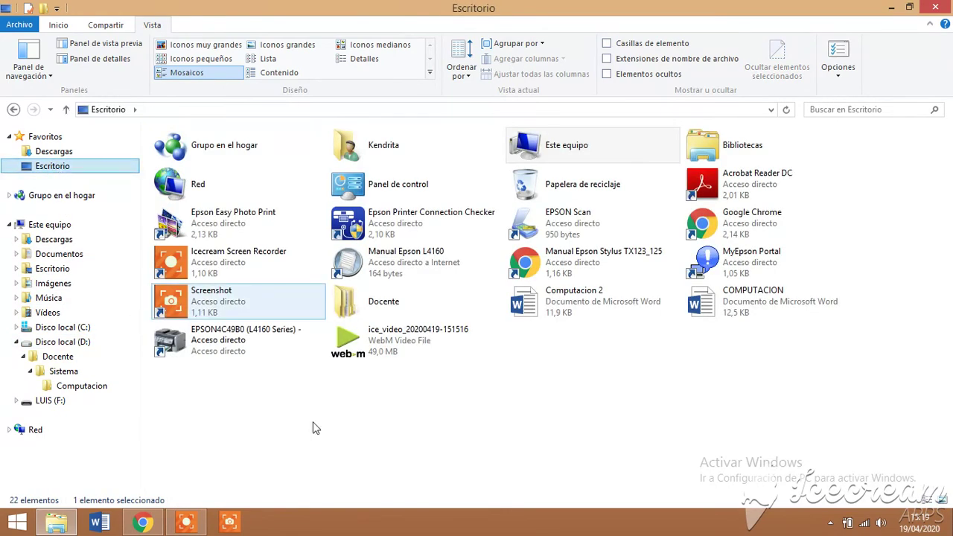
pyautogui.rightClick(351, 300)
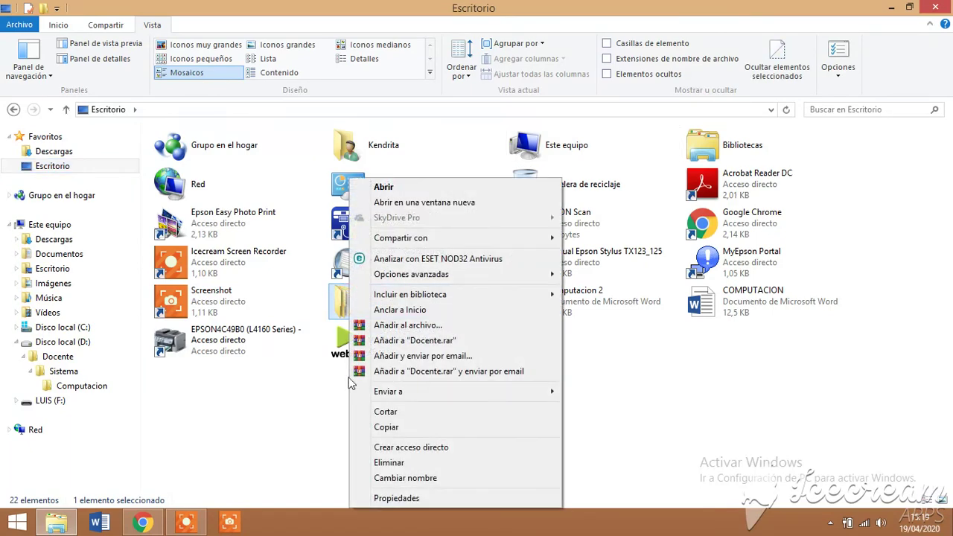
pyautogui.click(383, 463)
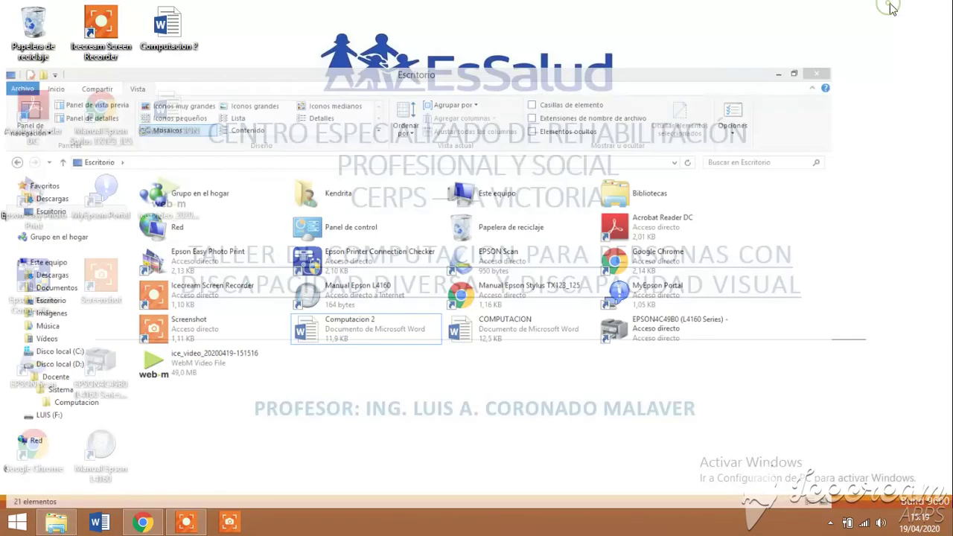
# Minimize the file window, check the Papelera de reciclaje for the deleted folder, and close it
pyautogui.click(891, 7)
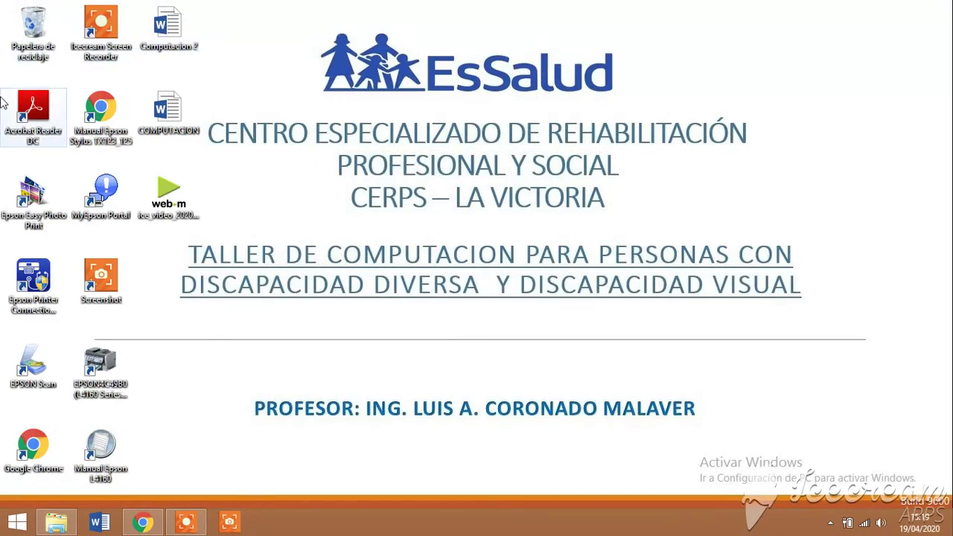
pyautogui.doubleClick(37, 29)
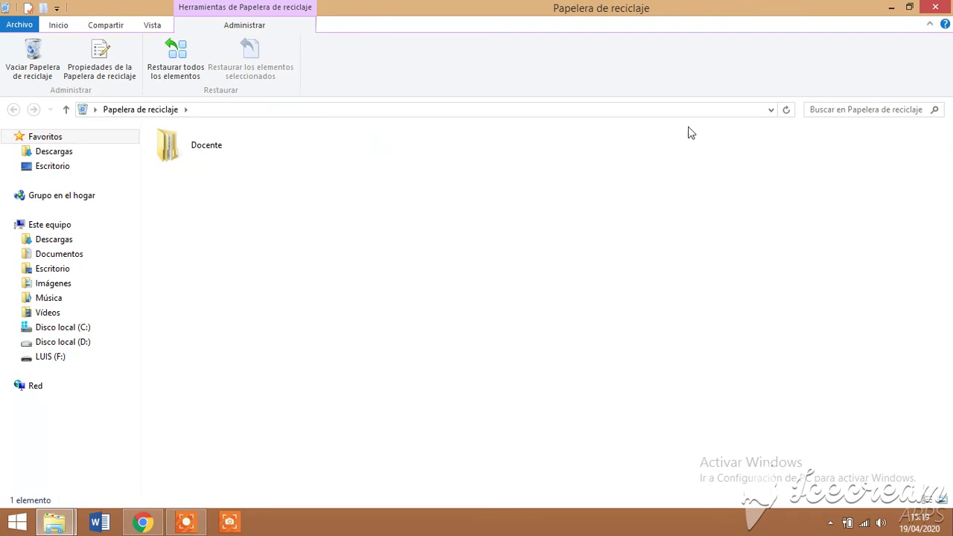
pyautogui.click(935, 8)
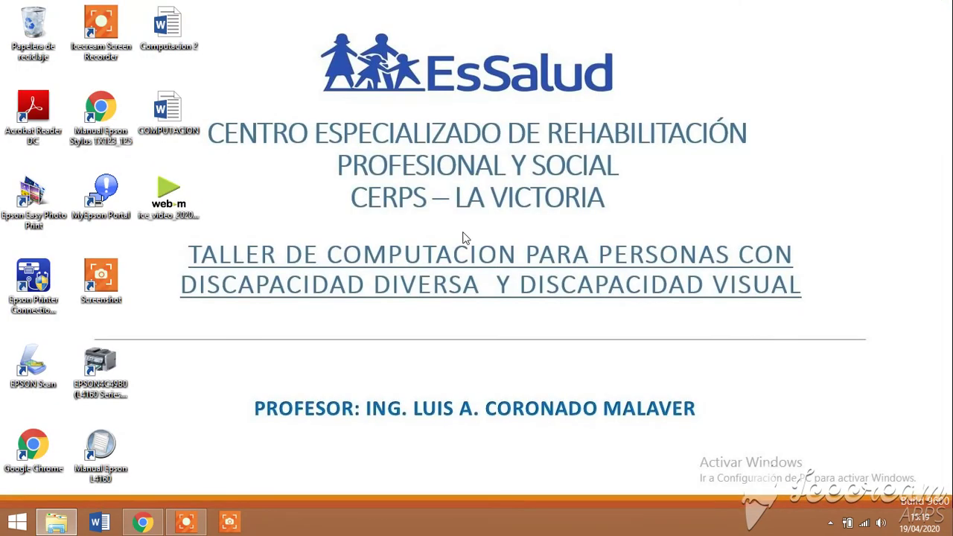
# Restore the file window, check Documentos, and delete the Docente folder from Disco local (D:)
pyautogui.click(57, 522)
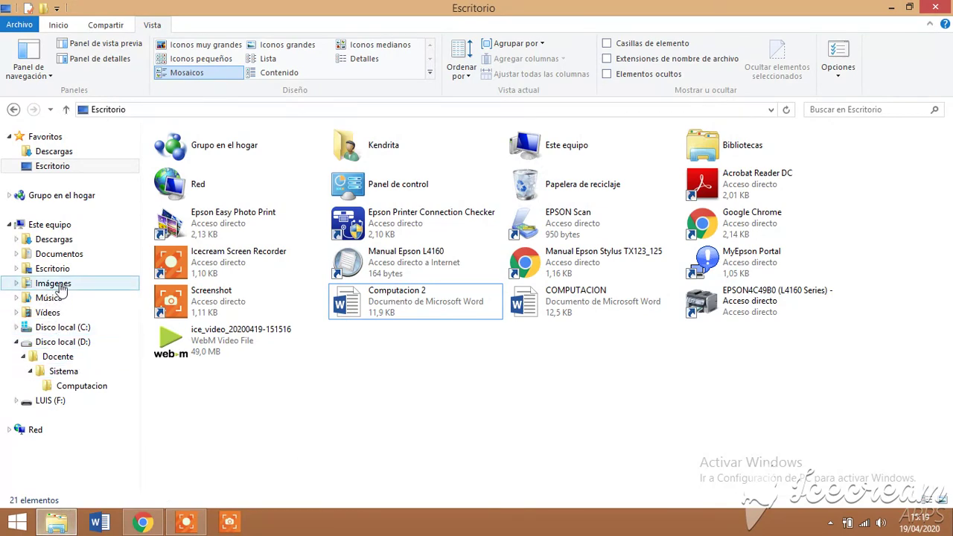
pyautogui.click(59, 254)
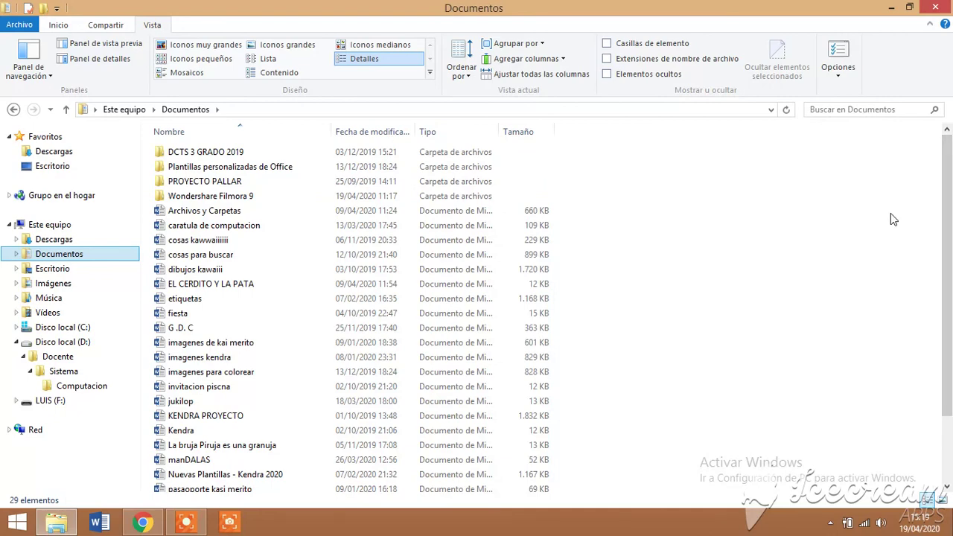
pyautogui.click(82, 344)
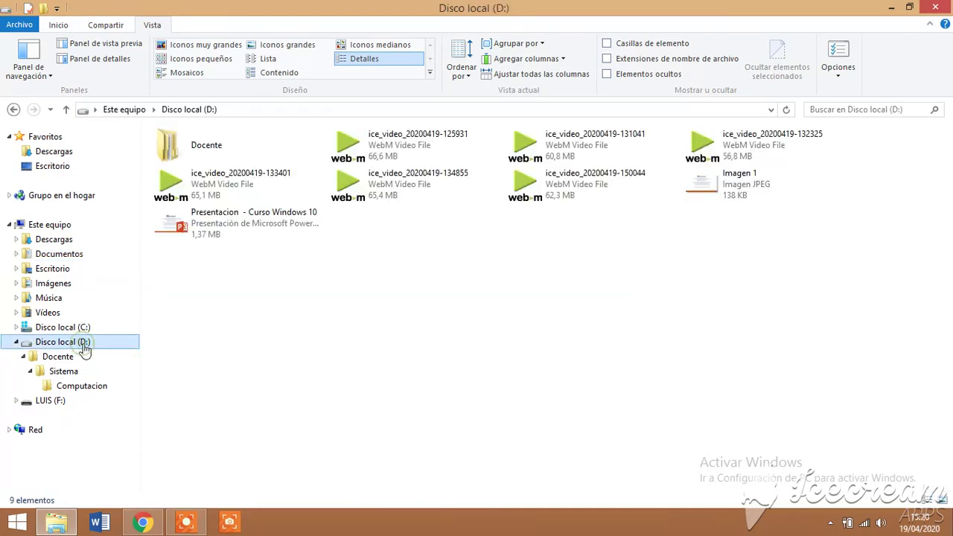
pyautogui.click(201, 146)
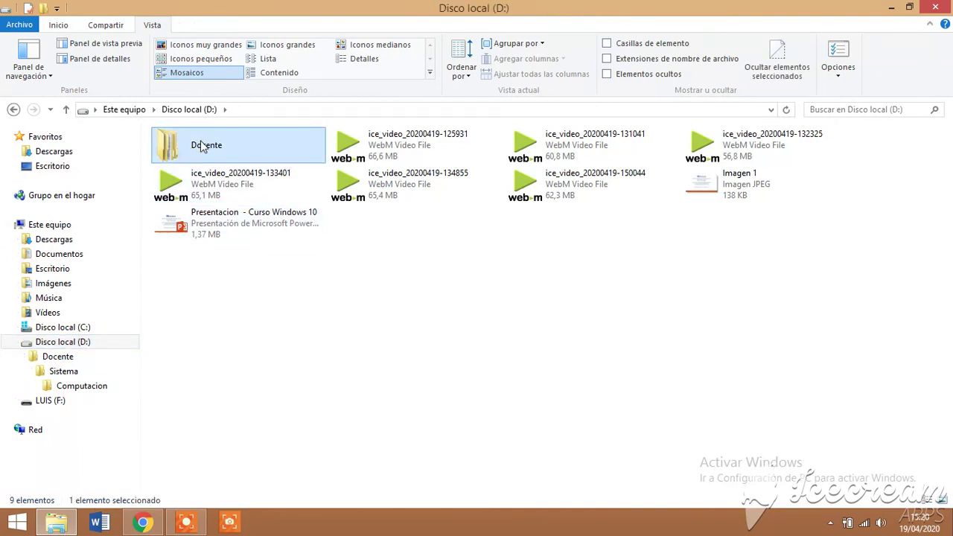
pyautogui.press('Delete')
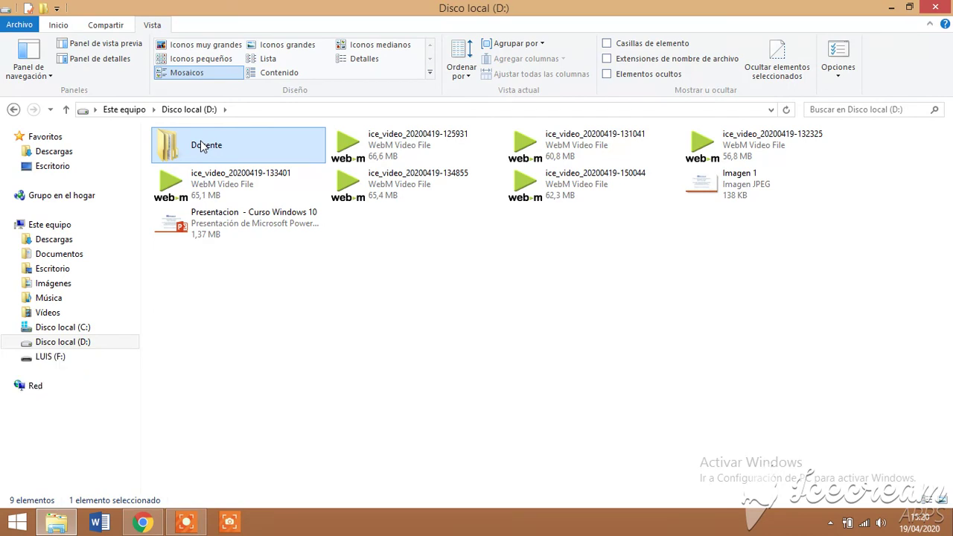